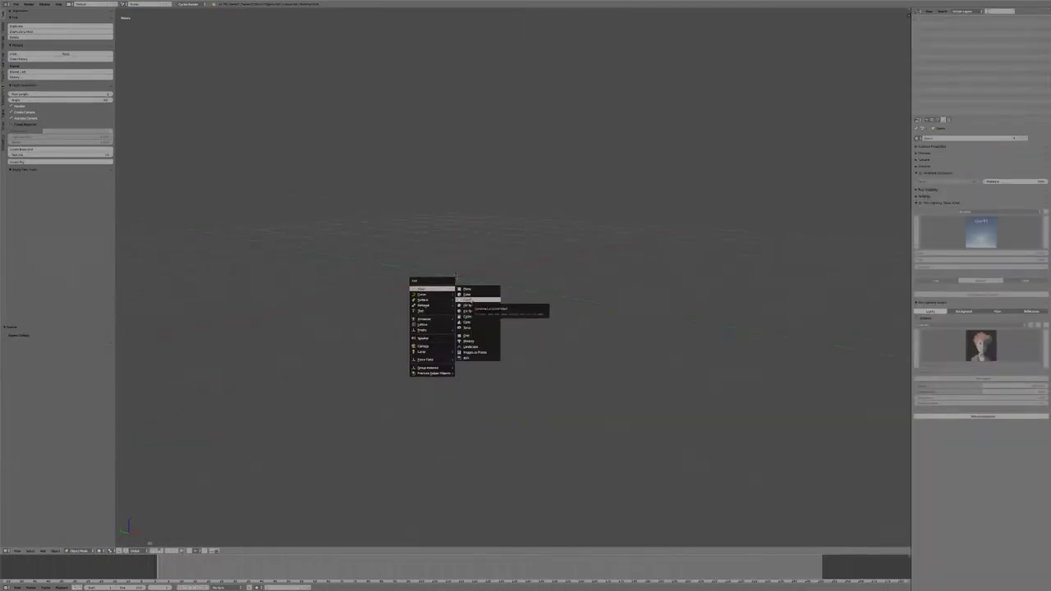
- Add a new cone mesh as the starting shape for the traffic cone
left_click(468, 299)
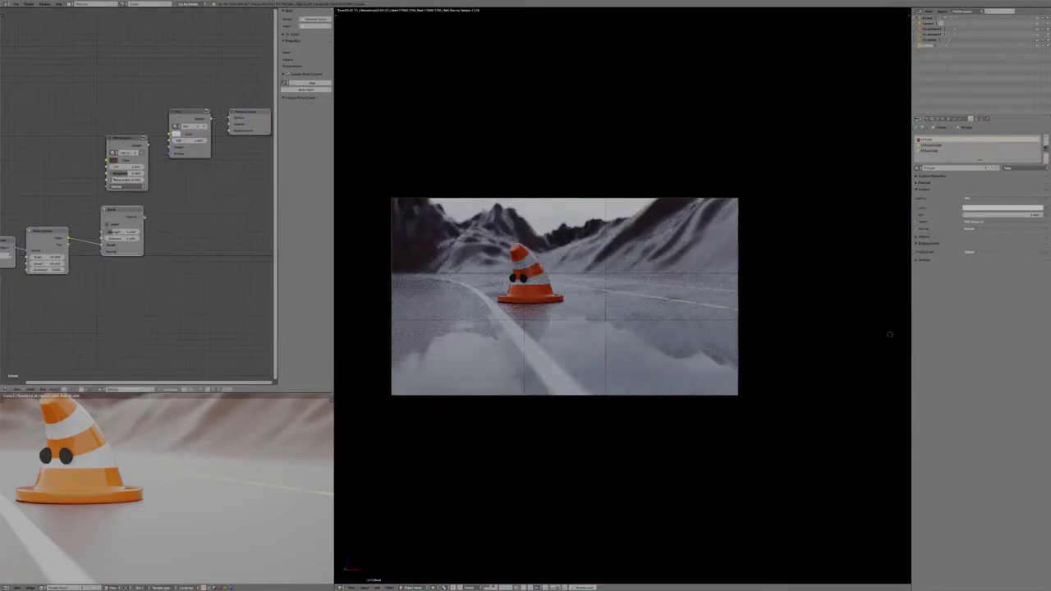
- Lower the Bump node's Strength from 0.180 to 0.060
left_click_drag(127, 255, 98, 254)
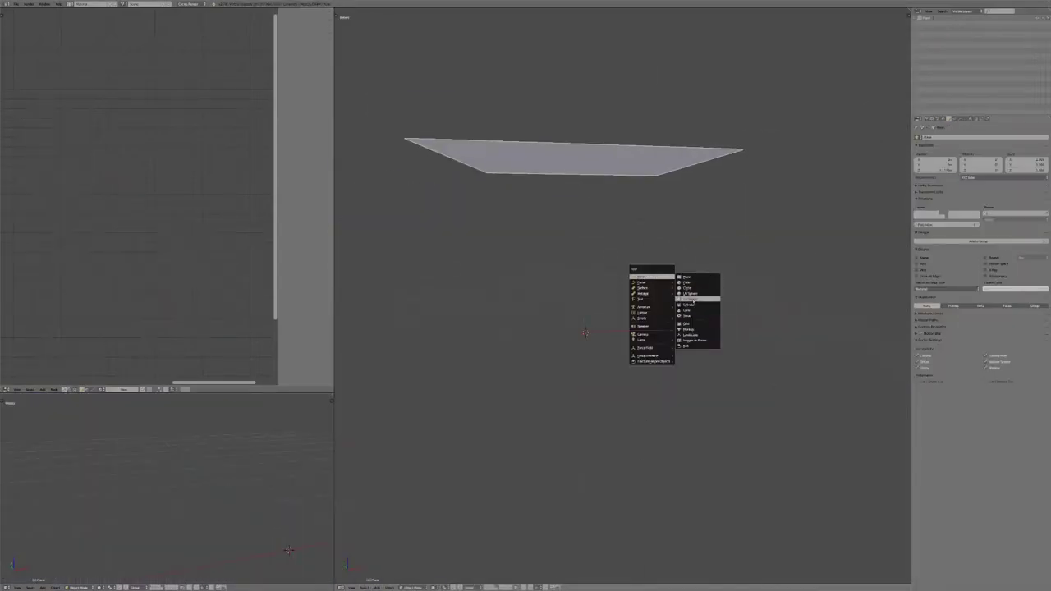
- Add an icosphere mesh at the 3D cursor in the road scene
left_click(690, 299)
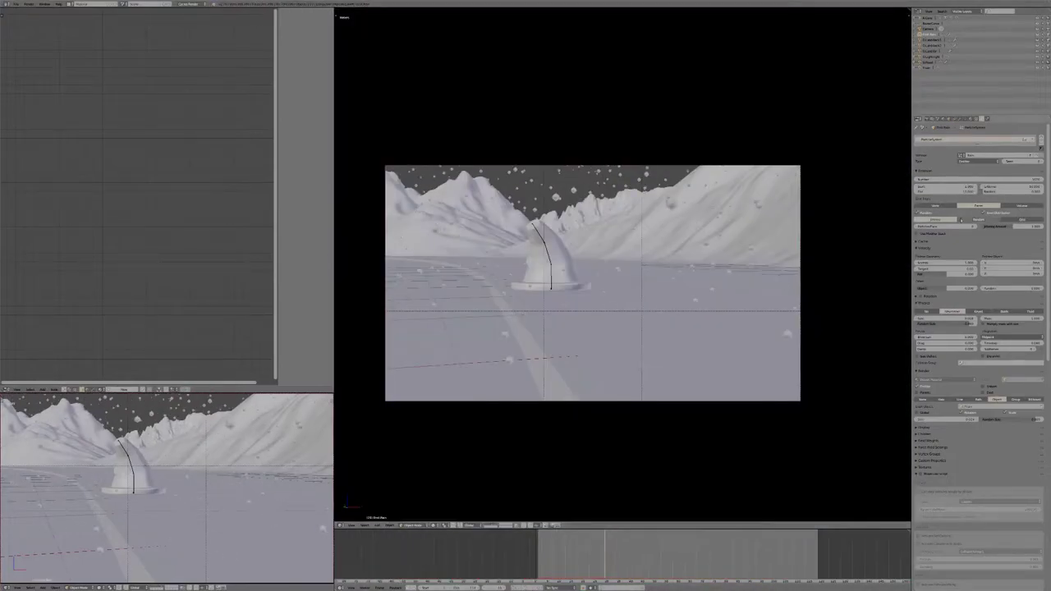
- Render the camera view of the cone on the wet road with the rain drops
key("F12")
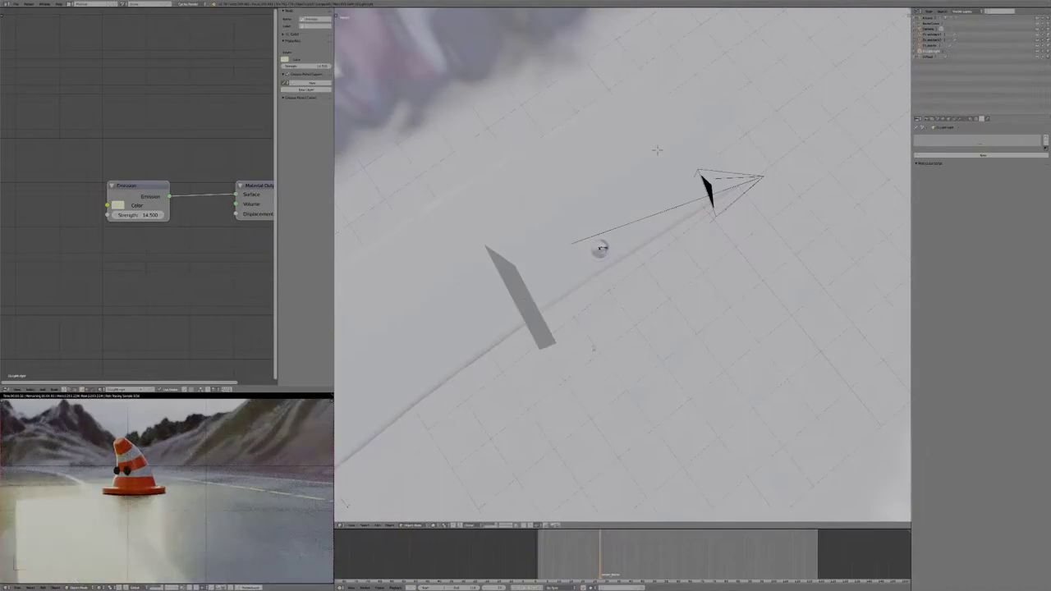
- Orbit the viewport around the camera and road
middle_click_drag(592, 348, 654, 354)
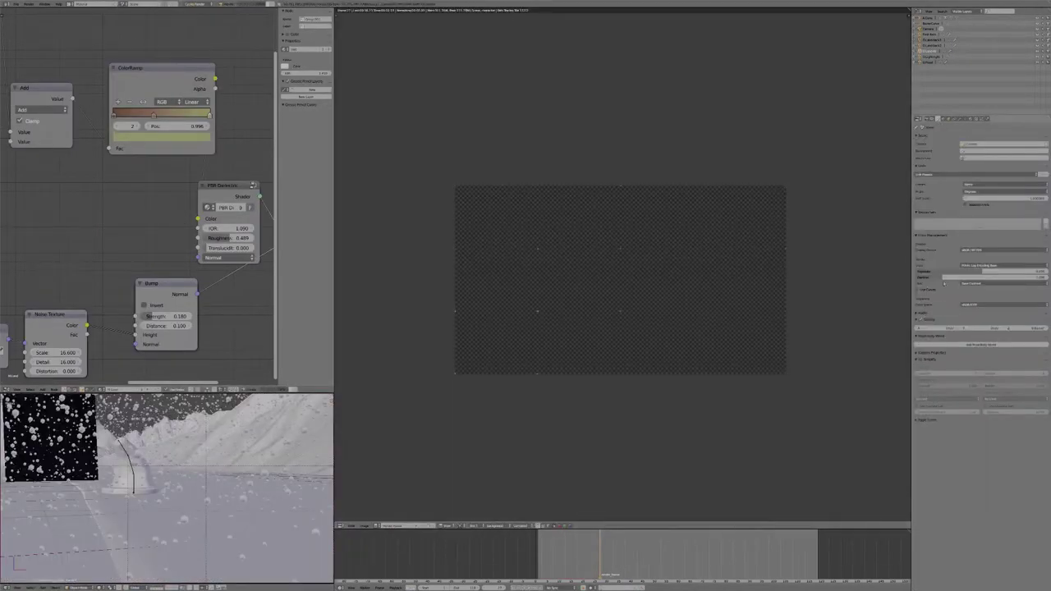
- Show the selected object's material slot settings
left_click(941, 120)
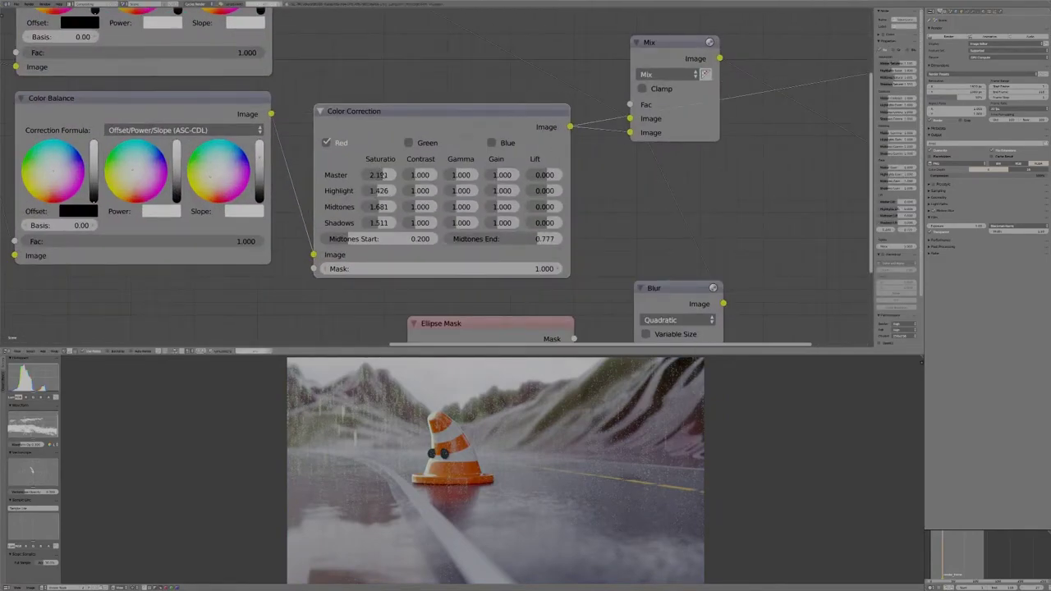
- Scroll down through the Color Correction node's saturation settings
scroll(398, 224, "down", 2)
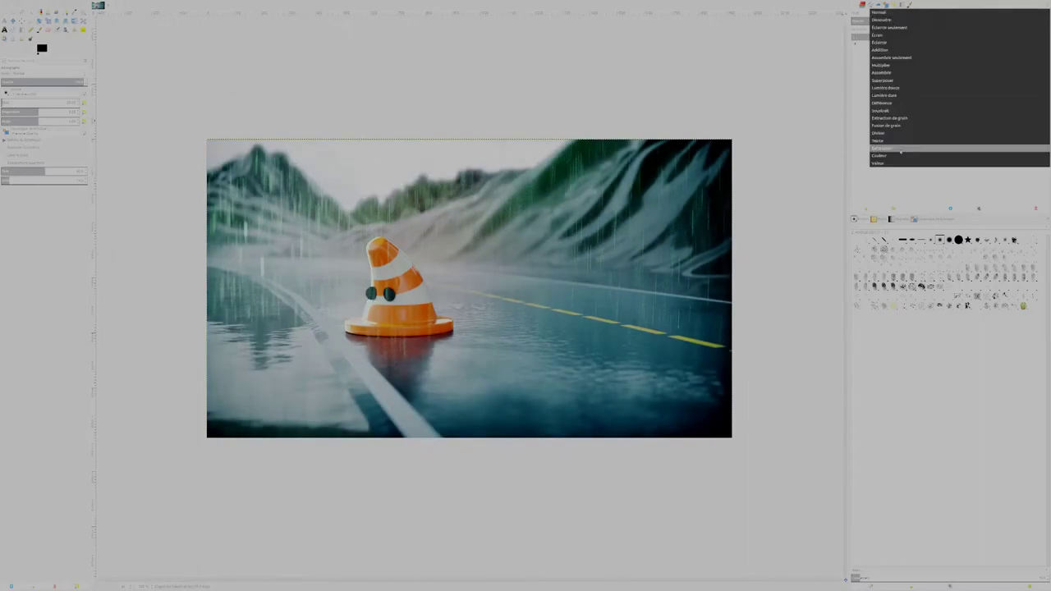
- Set the layer mode to Saturation and add the folder's grading images as new layers
left_click(901, 149)
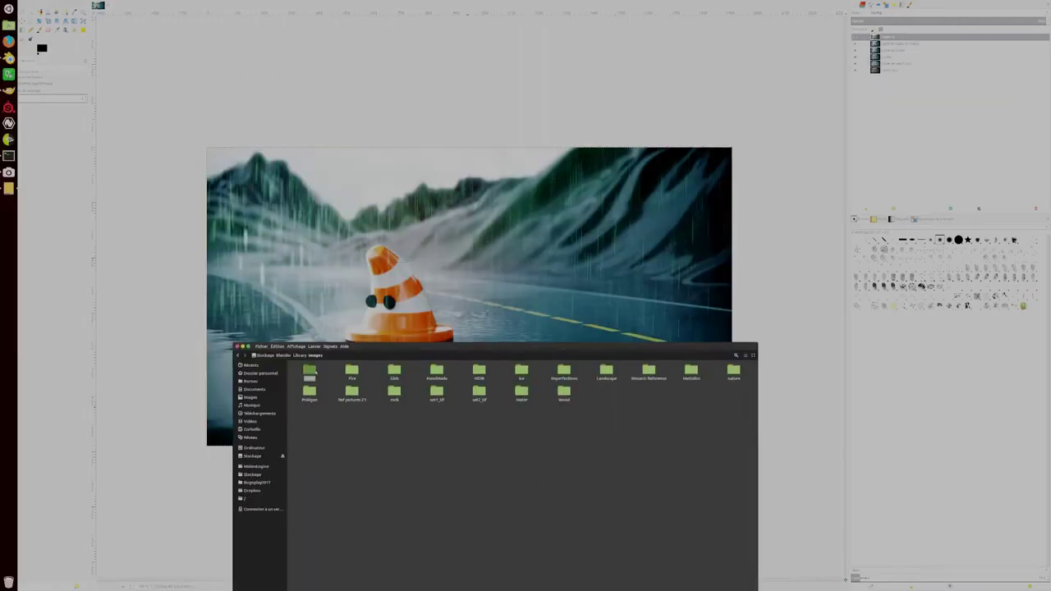
double_click(309, 371)
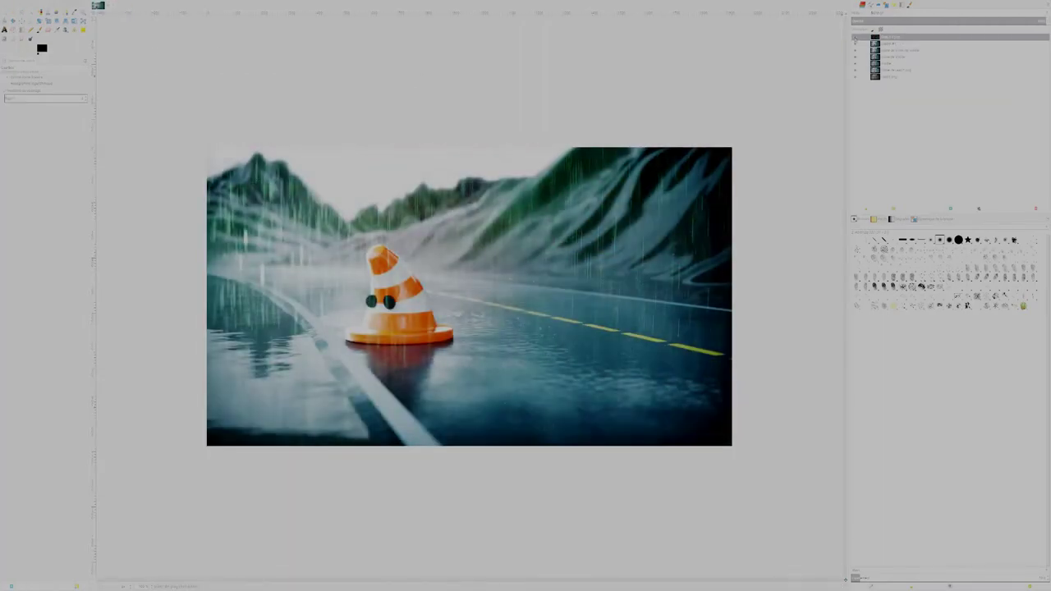